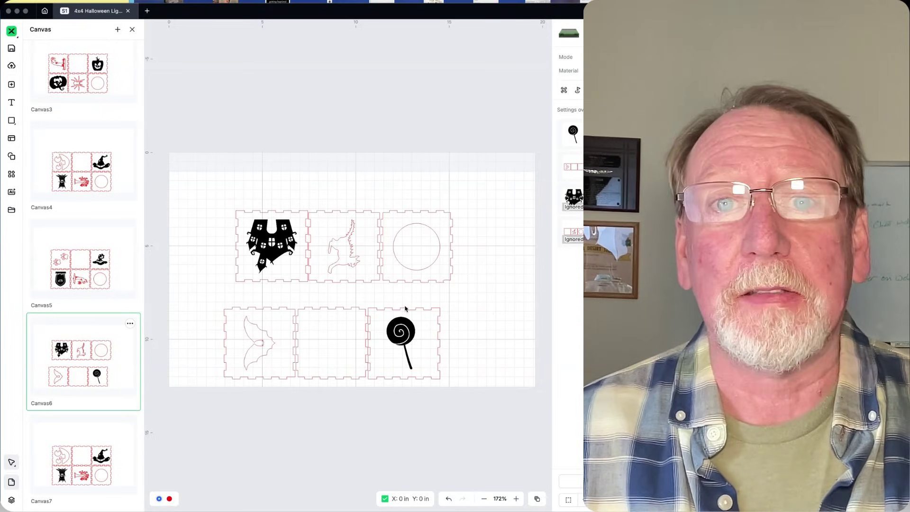
# Bring up Canvas1's six finger-jointed Halloween panels on the work area
pyautogui.scroll(3, 59, 155)
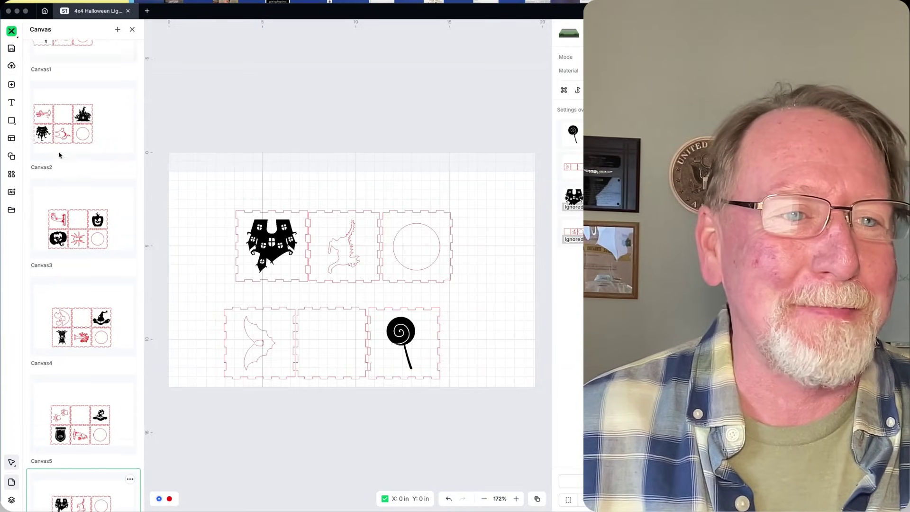
pyautogui.scroll(2, 60, 155)
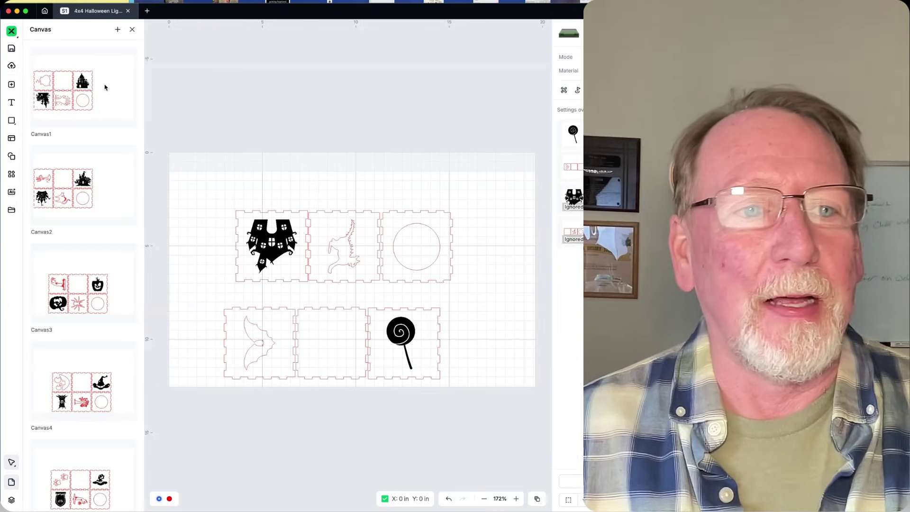
pyautogui.click(95, 89)
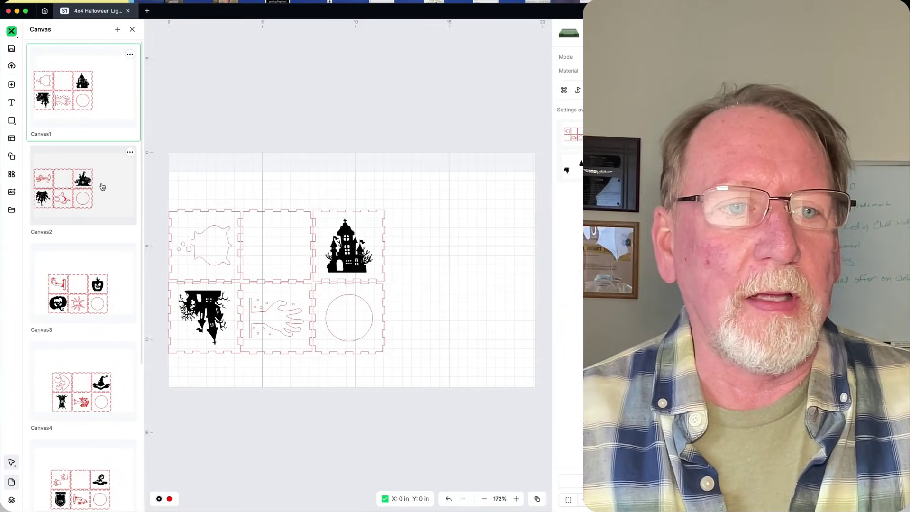
pyautogui.click(101, 187)
pyautogui.click(349, 249)
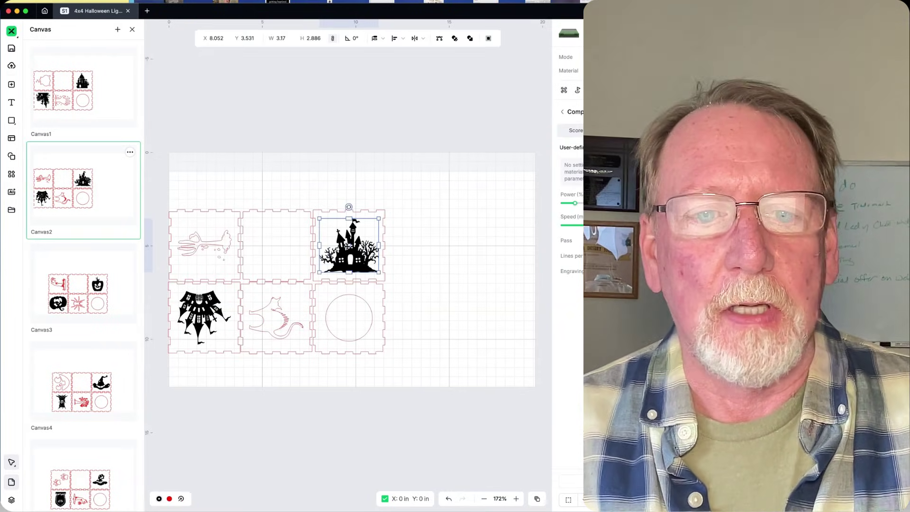
pyautogui.click(91, 102)
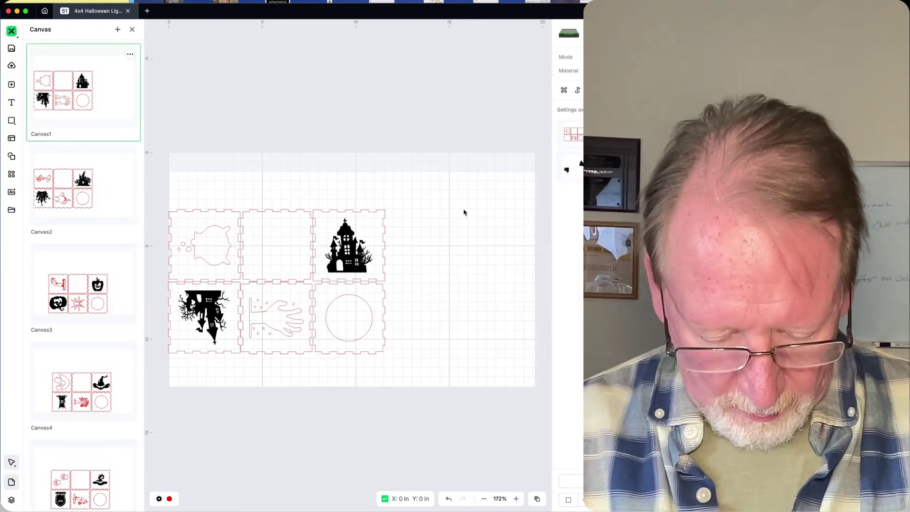
pyautogui.press('super+v')
pyautogui.moveTo(360, 252); pyautogui.dragTo(481, 212)
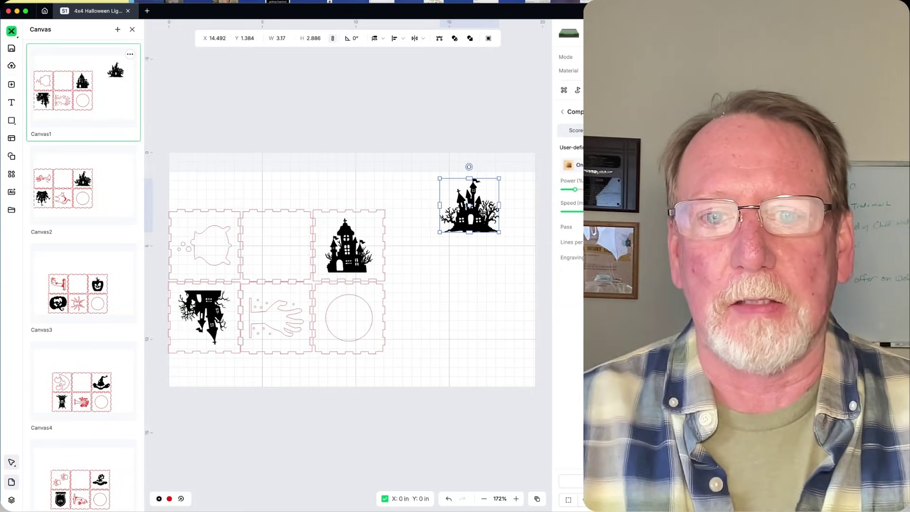
pyautogui.press('Delete')
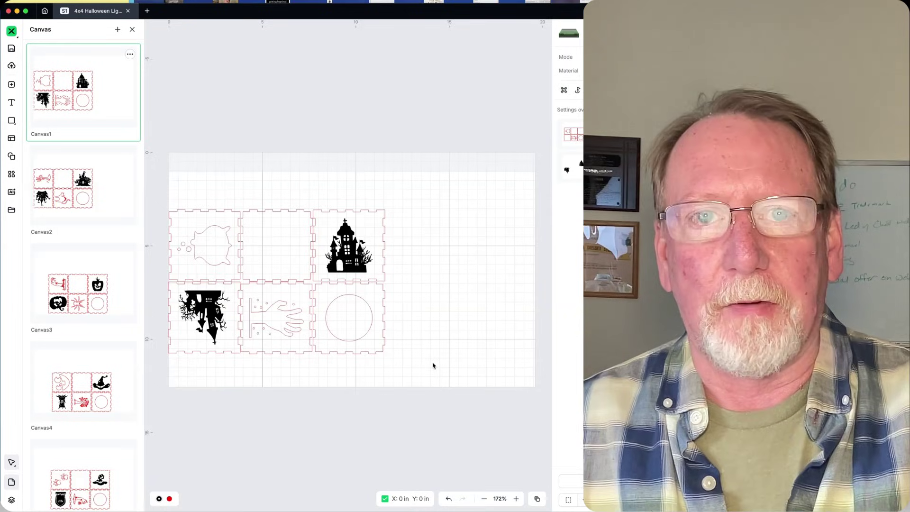
pyautogui.moveTo(416, 368); pyautogui.dragTo(167, 181)
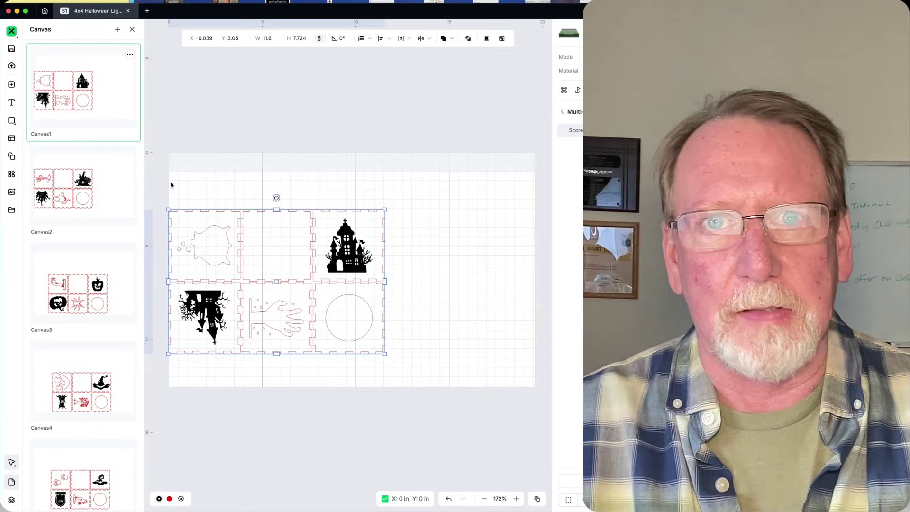
# Add Canvas8, paste the six Halloween tiles into it, and select the haunted house
pyautogui.click(117, 31)
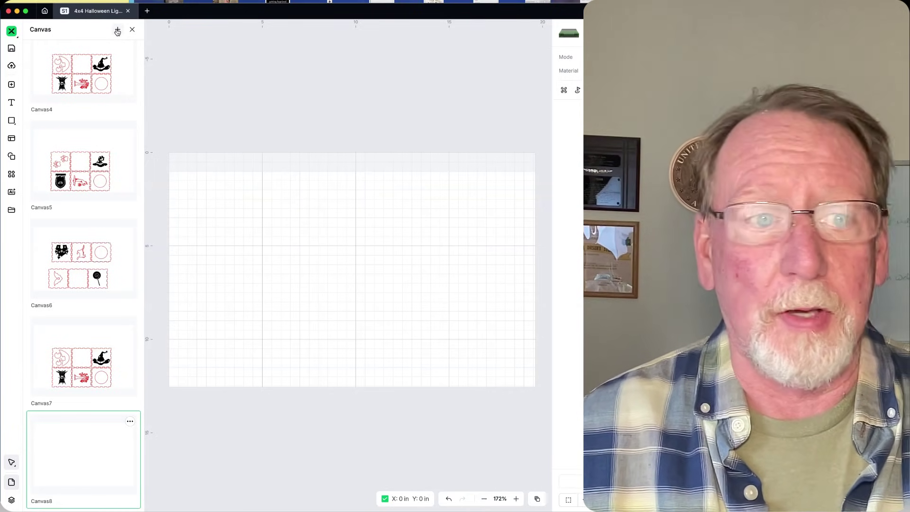
pyautogui.press('cmd+v')
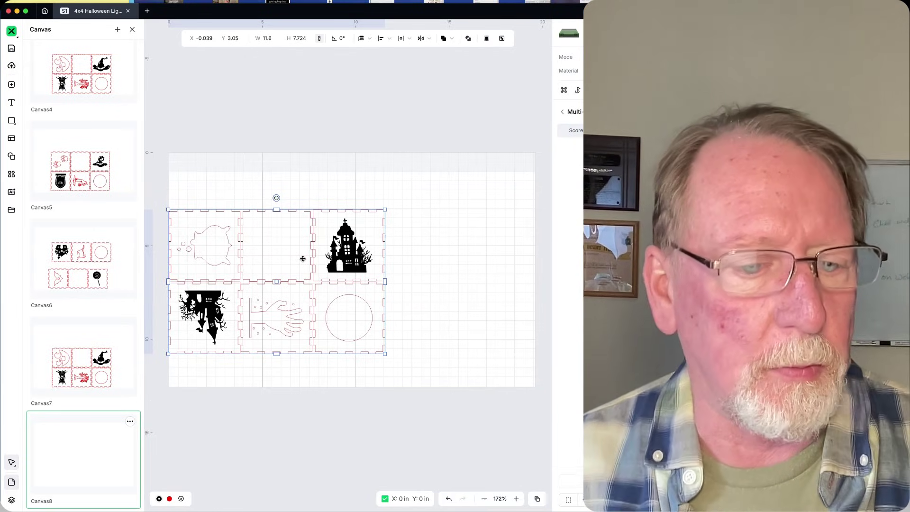
pyautogui.click(492, 257)
pyautogui.click(356, 253)
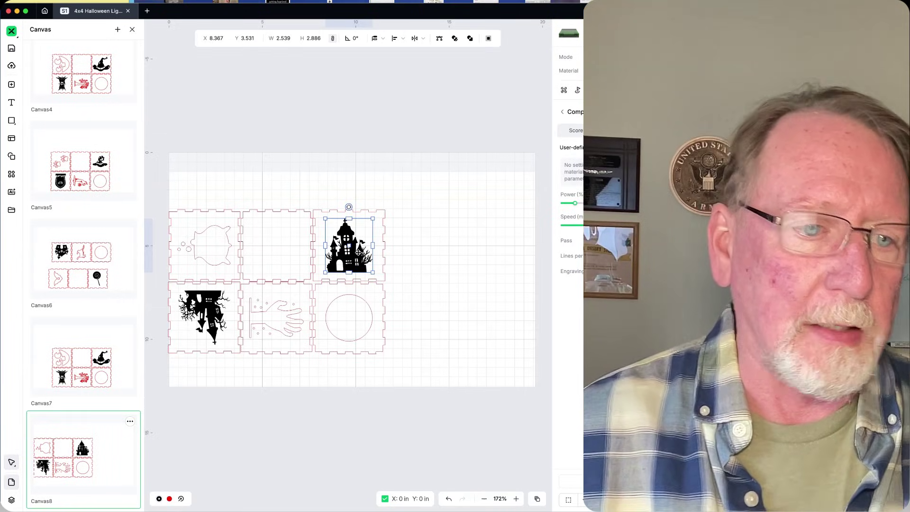
# Re-enter the first canvas's name as 'Canvas1' from its rename option
pyautogui.scroll(2, 66, 177)
pyautogui.scroll(5, 67, 177)
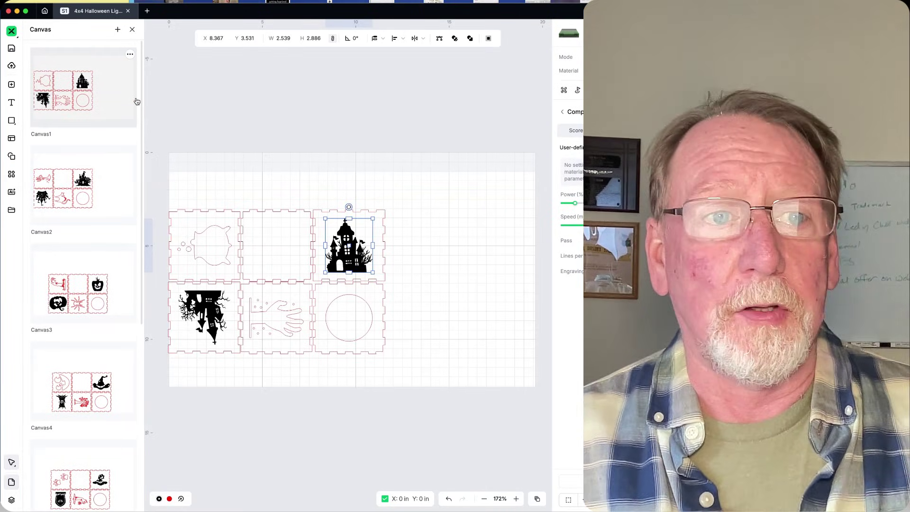
pyautogui.click(133, 55)
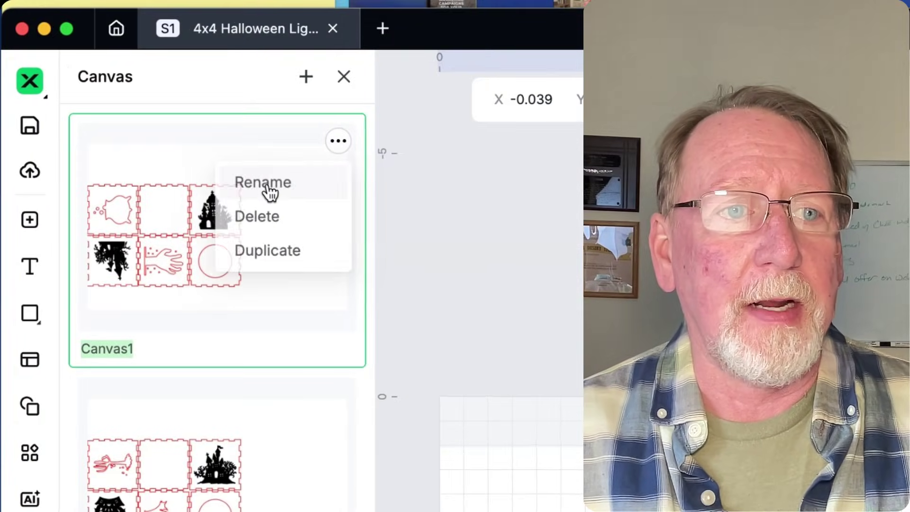
pyautogui.click(269, 189)
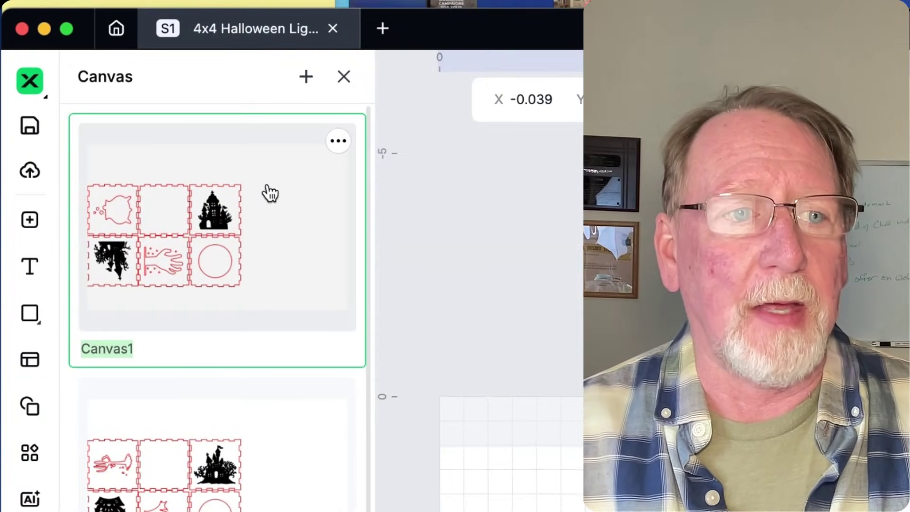
pyautogui.write('Canc')
pyautogui.press('BackSpace')
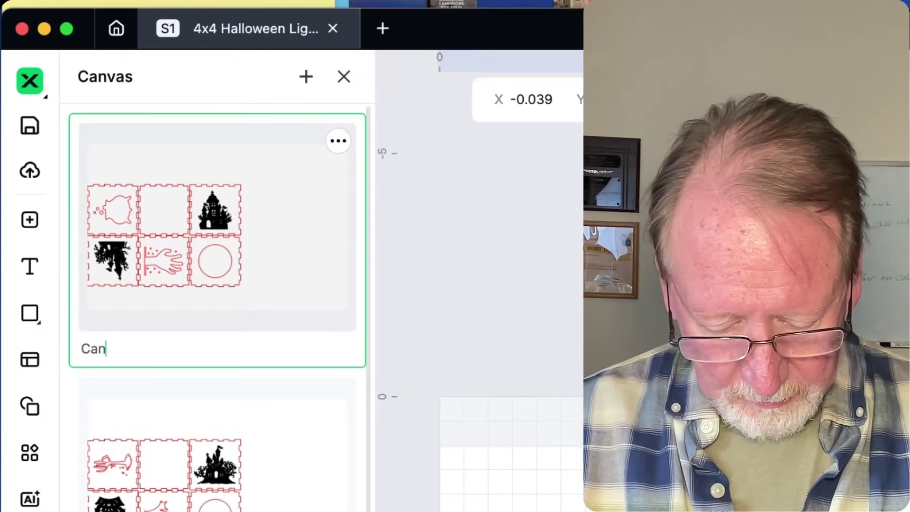
pyautogui.write('vas1')
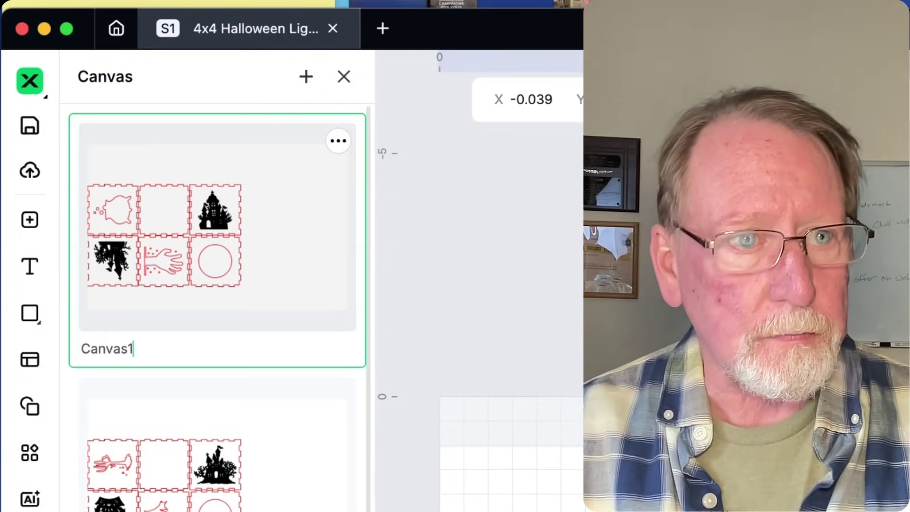
pyautogui.press('Return')
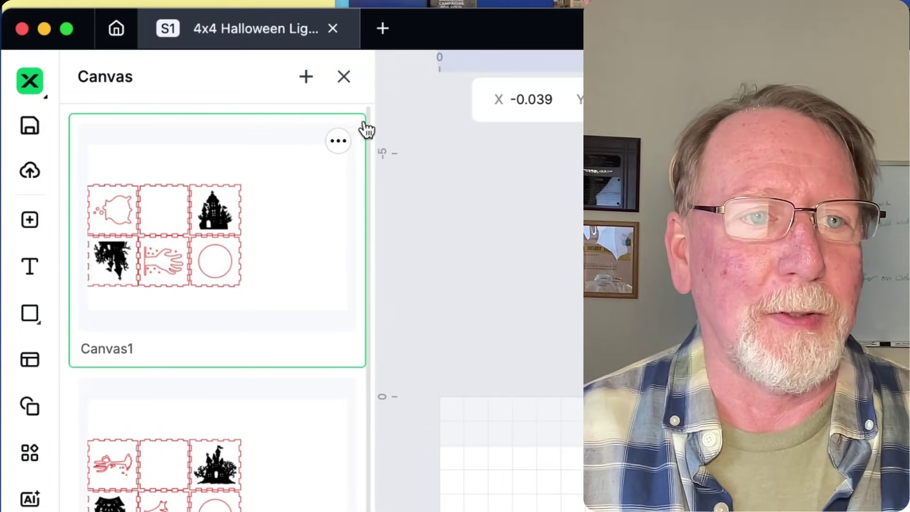
# Rename the first canvas to 'Canvas name'
pyautogui.click(340, 144)
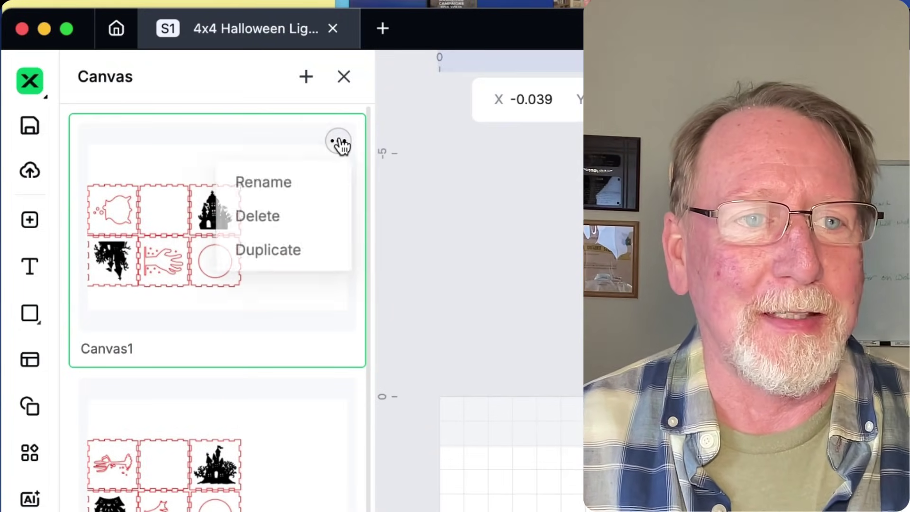
pyautogui.click(280, 189)
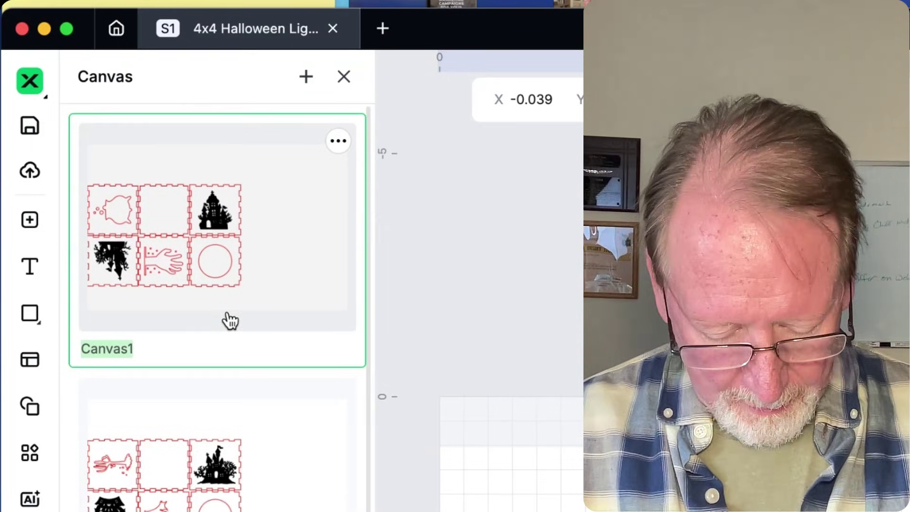
pyautogui.write('Canva')
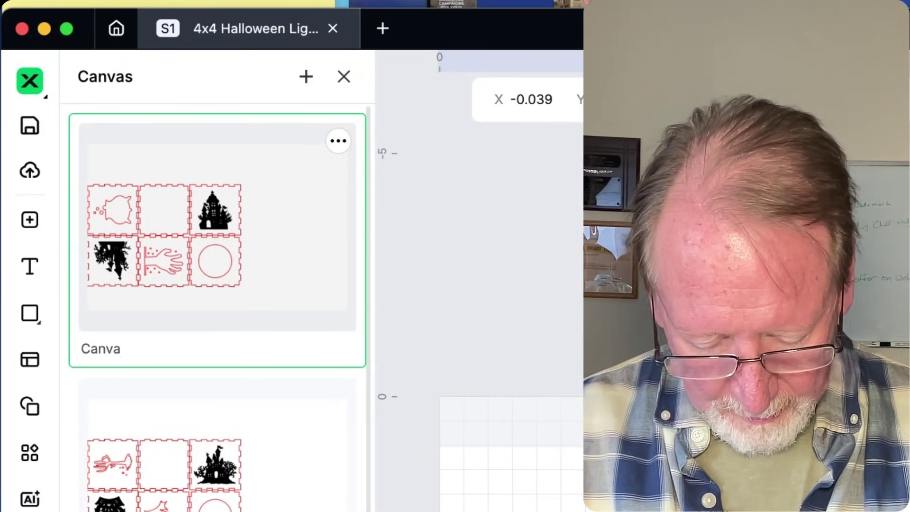
pyautogui.write('s nam')
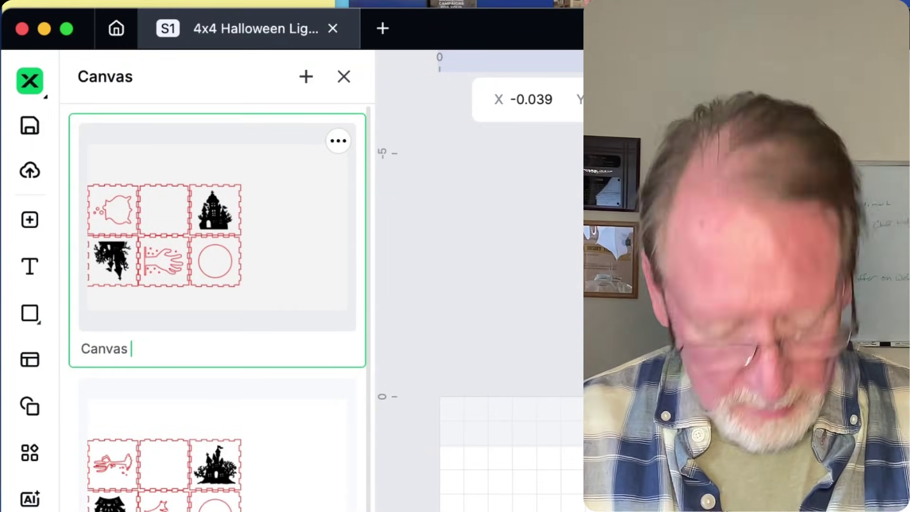
pyautogui.write('e')
pyautogui.press('Return')
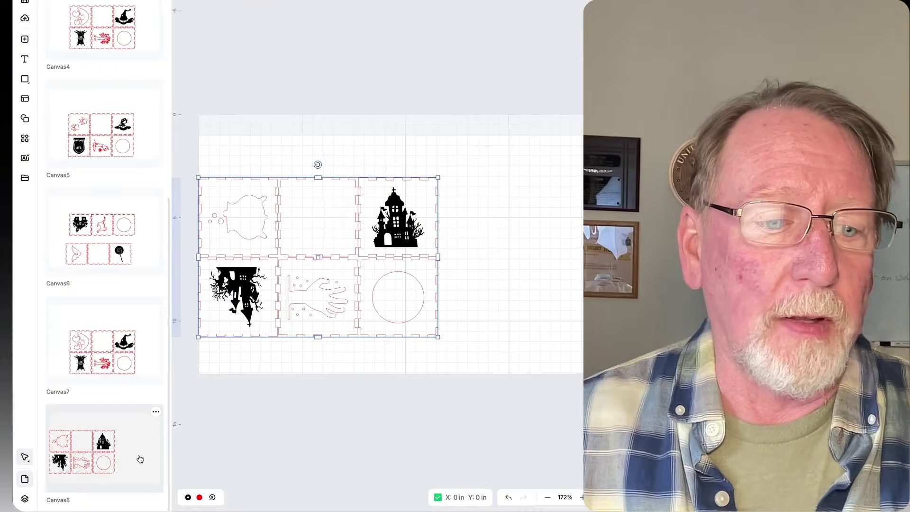
# Select the black castle silhouette on Canvas8 to show its 20% power, 250 mm/s engrave settings
pyautogui.click(139, 459)
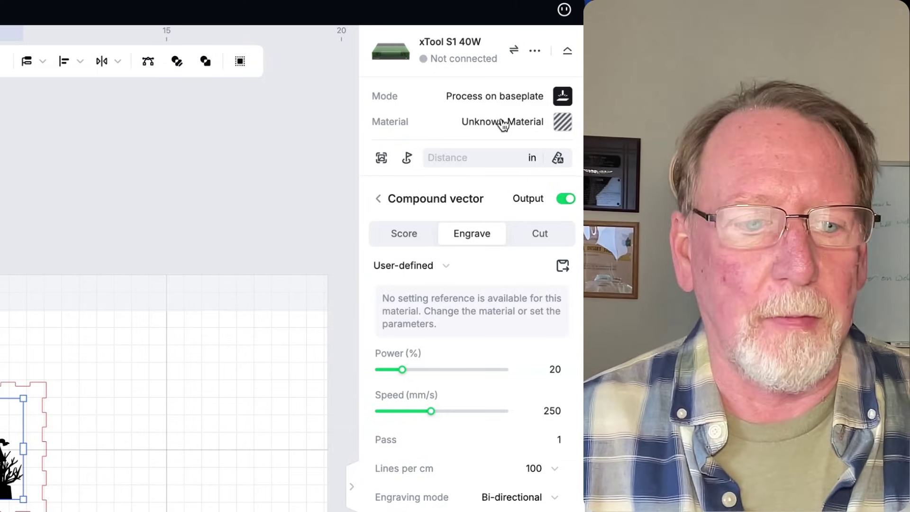
pyautogui.click(561, 119)
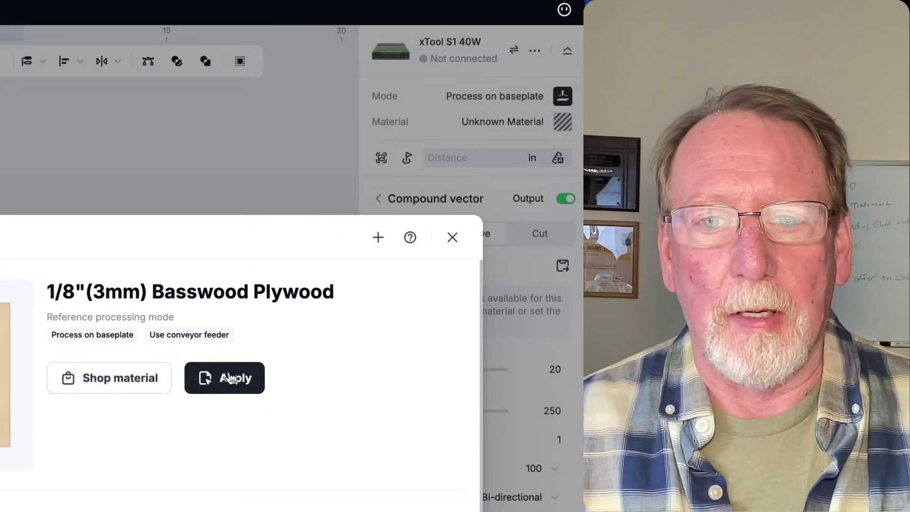
pyautogui.click(231, 378)
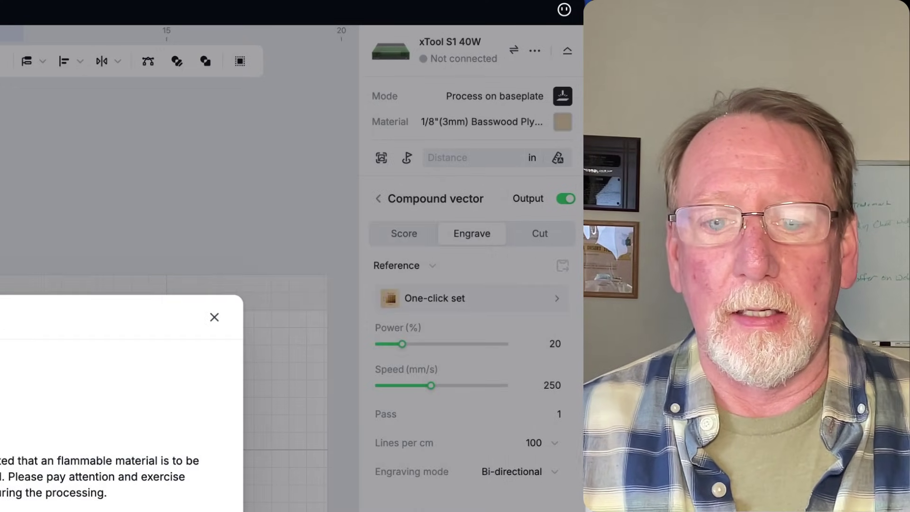
pyautogui.click(236, 503)
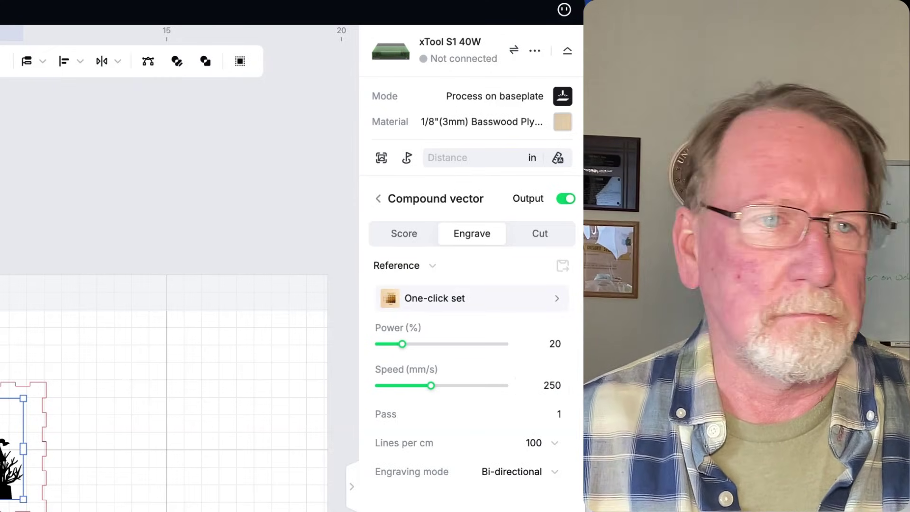
pyautogui.click(378, 198)
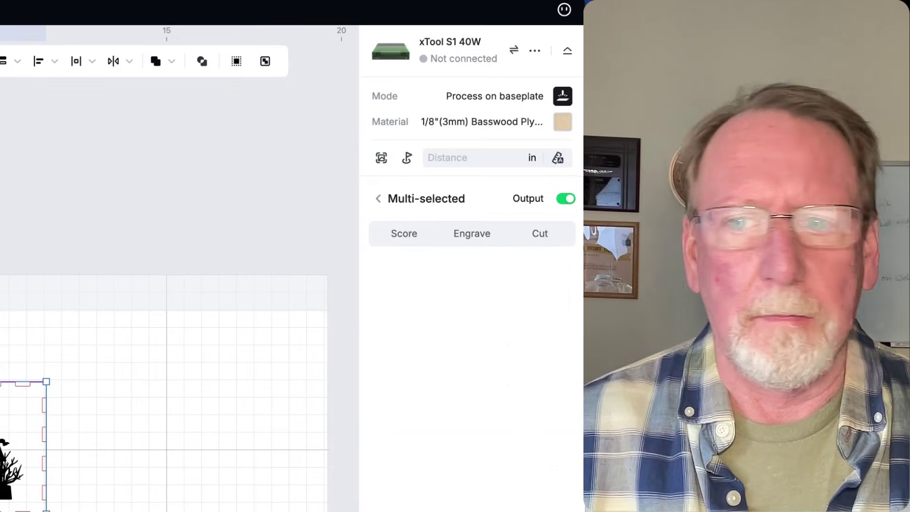
pyautogui.click(378, 198)
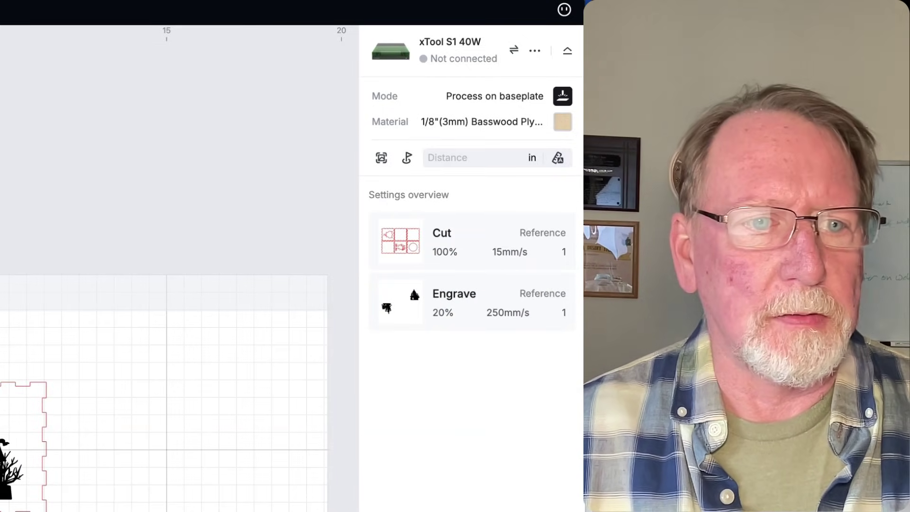
pyautogui.click(10, 465)
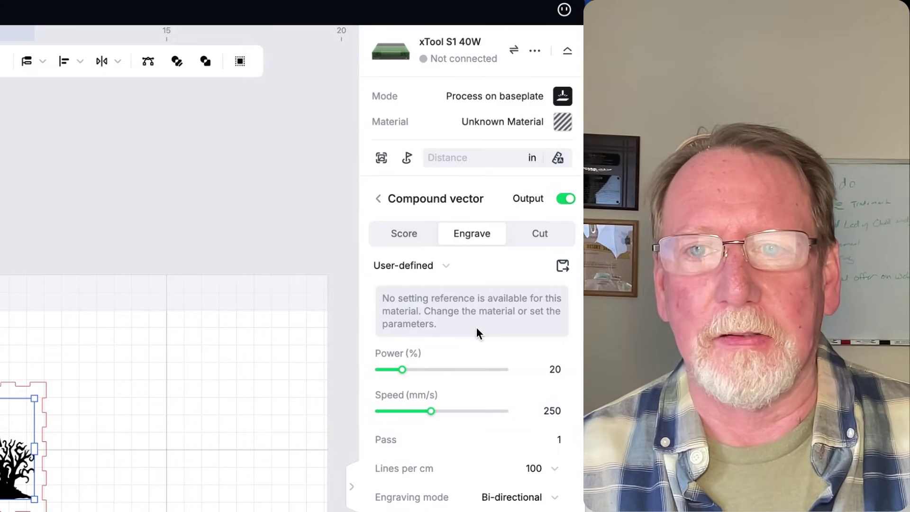
# Set the canvas material to 1/8"(3mm) Basswood Plywood
pyautogui.click(562, 121)
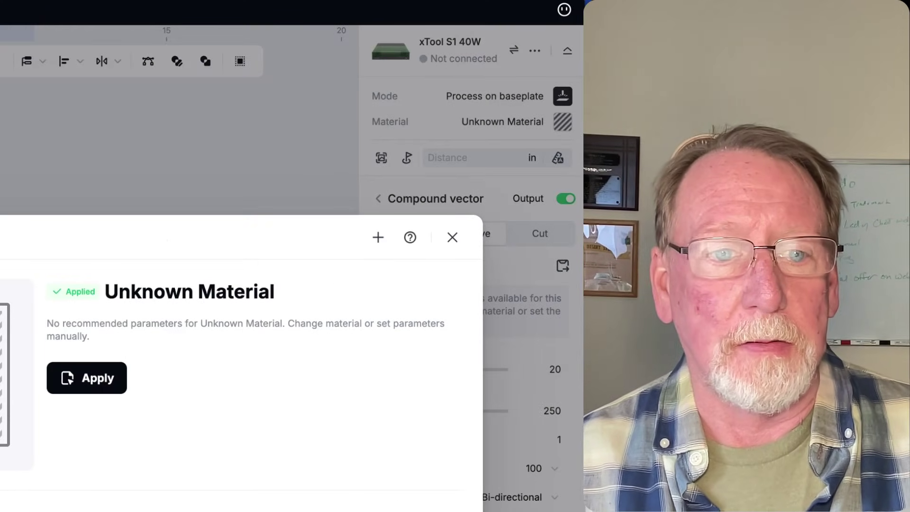
pyautogui.click(5, 375)
pyautogui.click(244, 381)
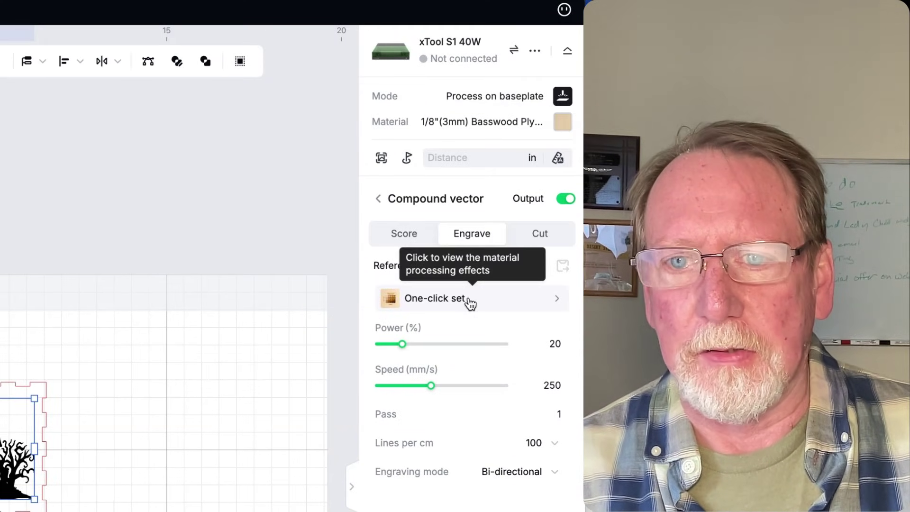
# Pick the speed 250 mm/s, power 30% engrave setting from the basswood test grid
pyautogui.click(469, 299)
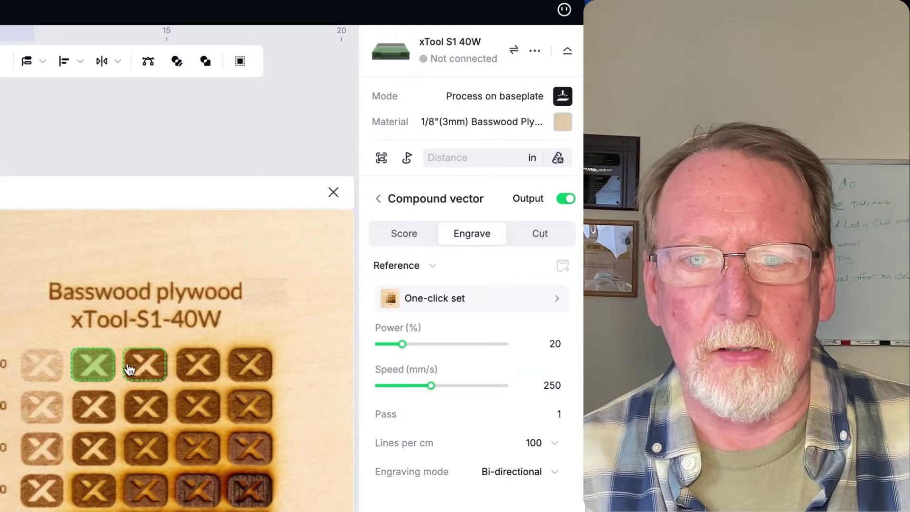
pyautogui.moveTo(144, 366)
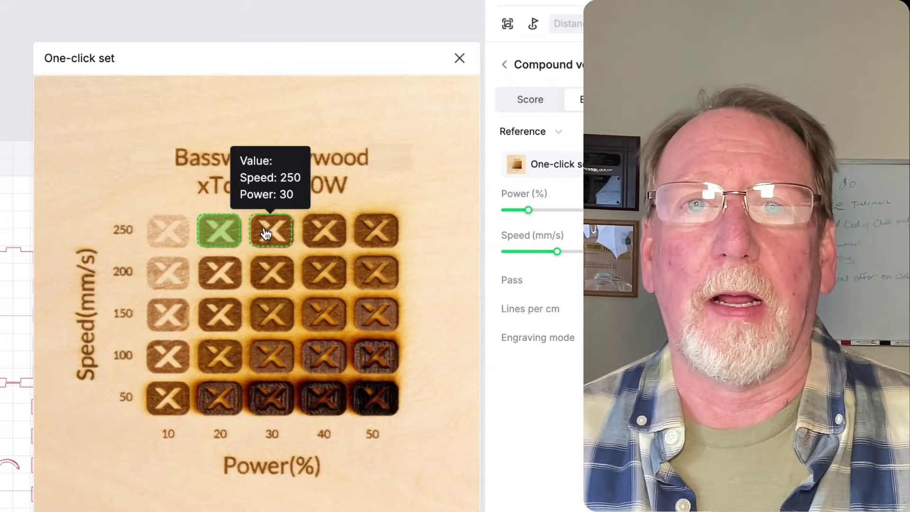
pyautogui.click(266, 233)
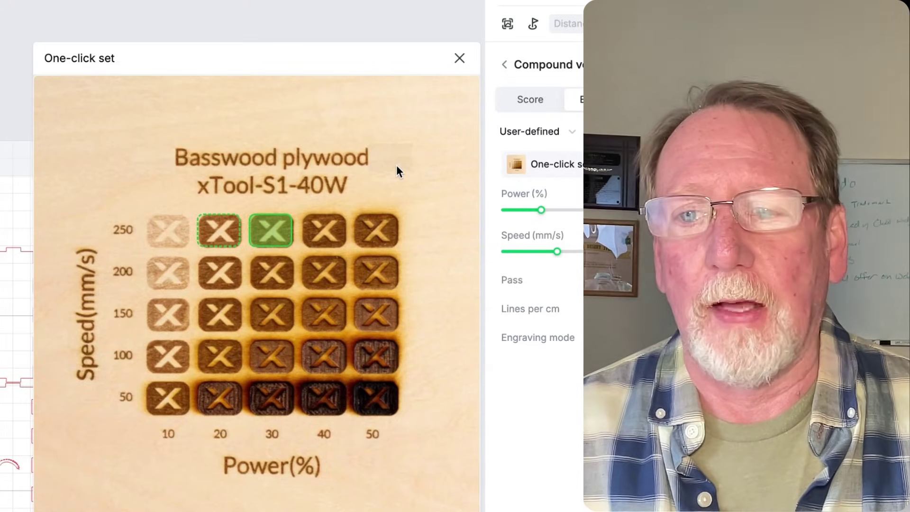
pyautogui.click(459, 58)
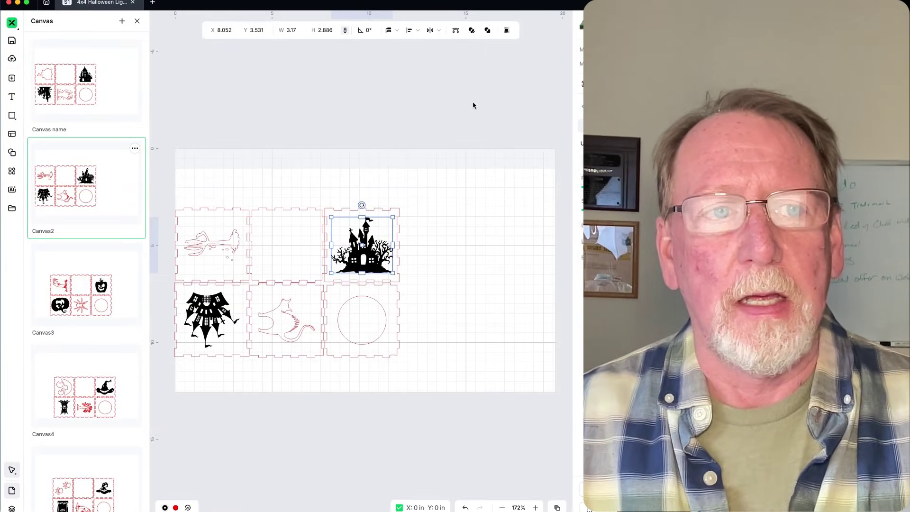
# Show the 'Canvas name' canvas with its castle, haunted tree, hand and moon panels
pyautogui.click(107, 88)
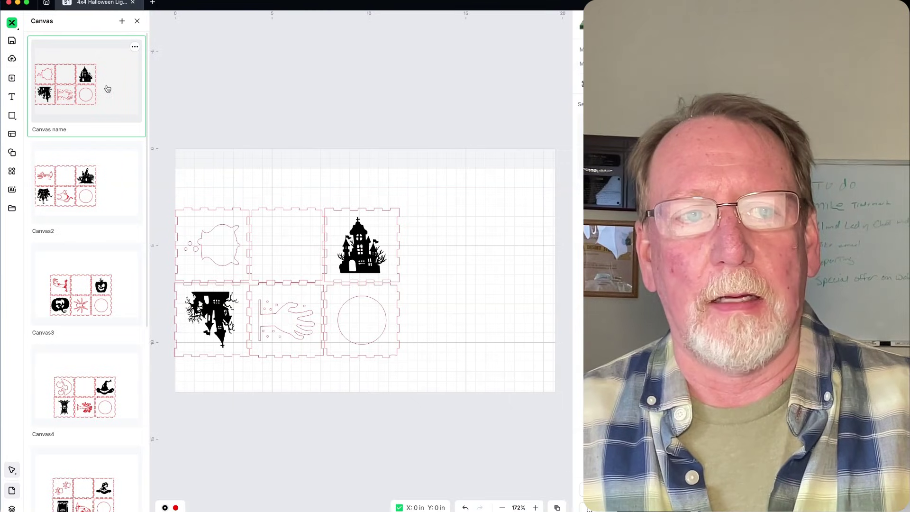